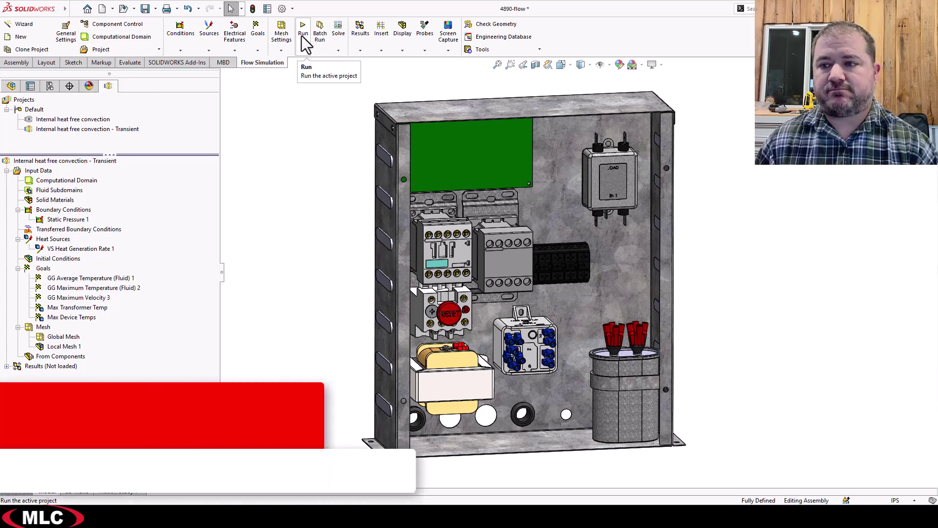
# Run the active transient heat convection project as a new calculation on this computer using all cores.
pyautogui.click(303, 37)
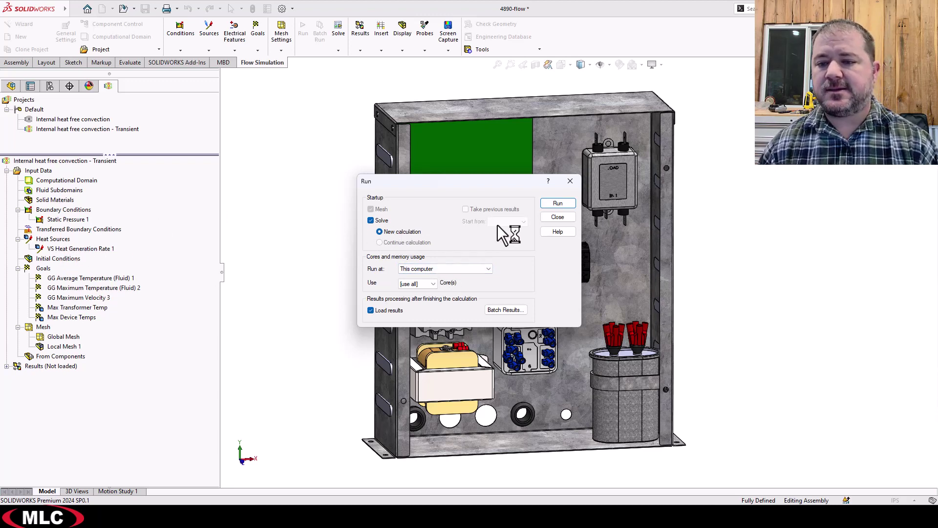
pyautogui.click(558, 204)
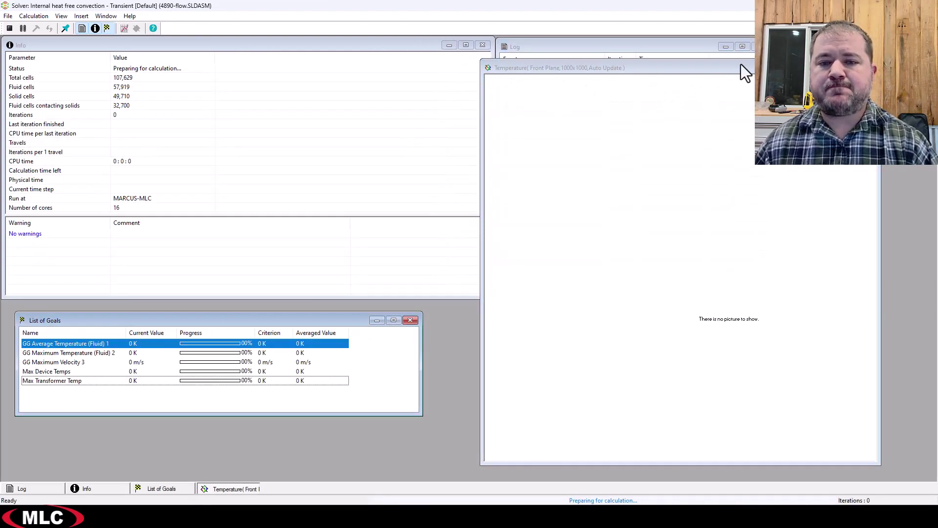
# Close the Front Plane temperature preview and the List of Goals in the solver.
pyautogui.moveTo(741, 68); pyautogui.dragTo(706, 72)
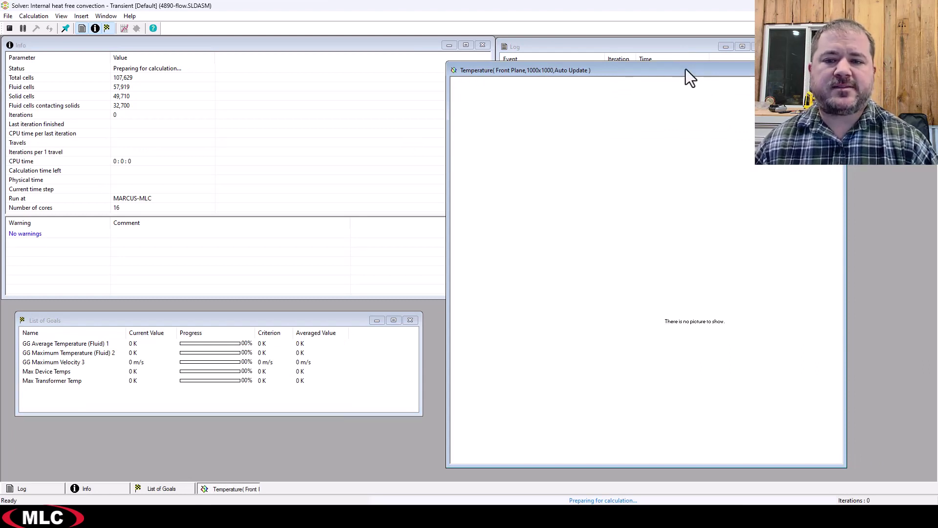
pyautogui.moveTo(681, 72); pyautogui.dragTo(674, 72)
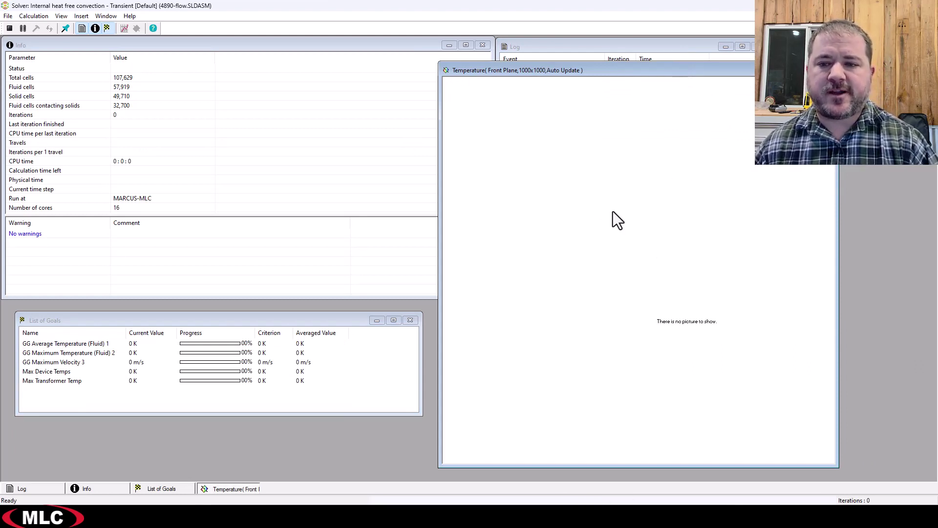
pyautogui.scroll(-3, 699, 201)
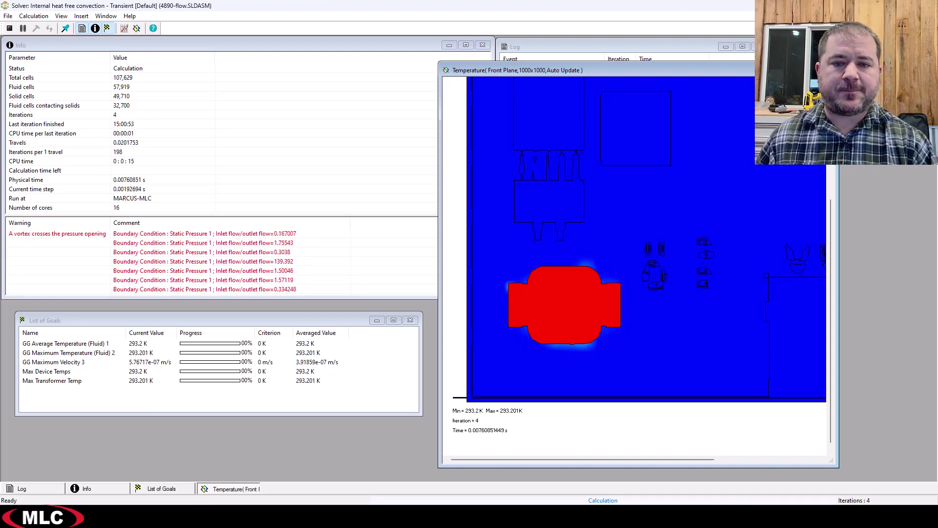
pyautogui.hotkey('ctrl', 'F4')
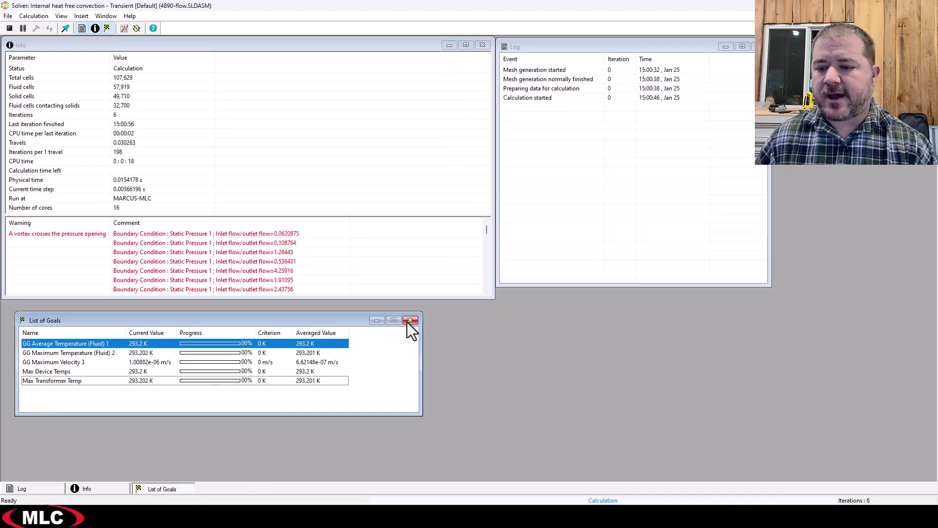
pyautogui.click(409, 321)
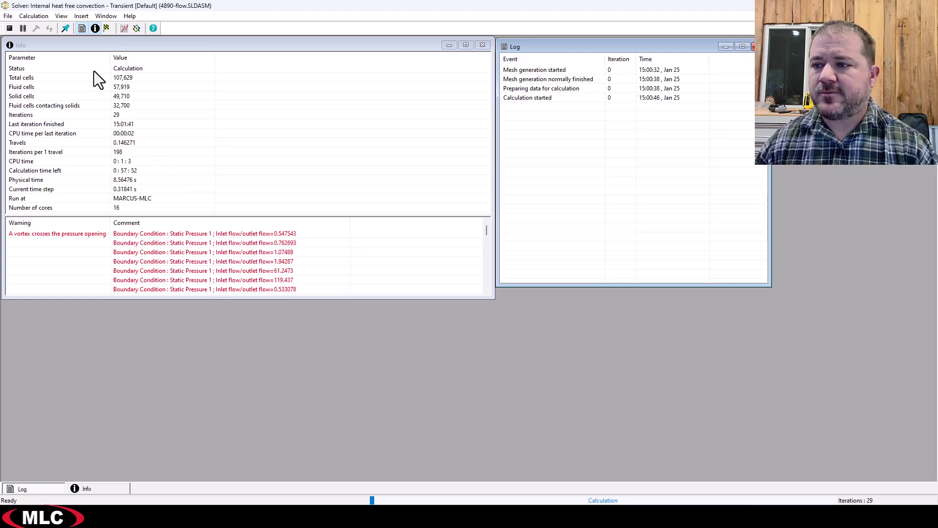
# Review the finishing, saving, solving and refinement settings in the solver's Calculation Control Options.
pyautogui.click(36, 16)
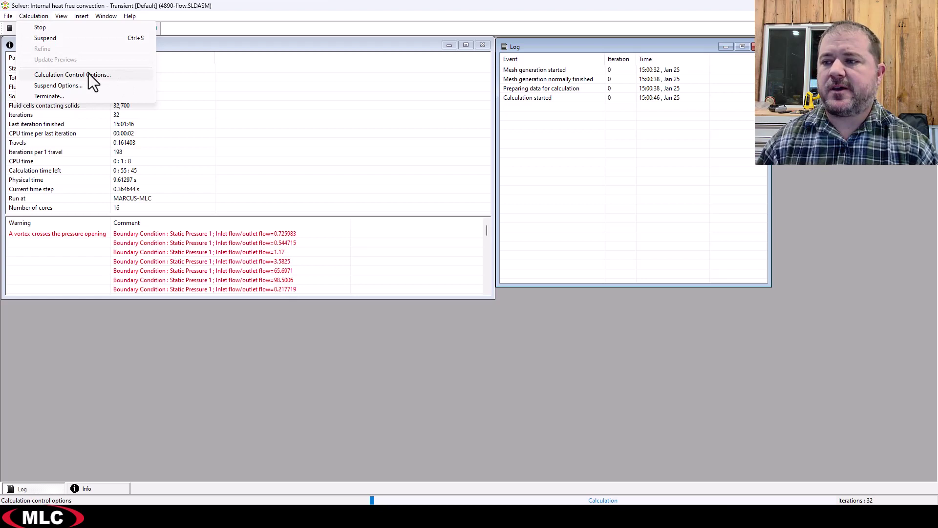
pyautogui.click(106, 75)
pyautogui.moveTo(405, 162); pyautogui.dragTo(322, 147)
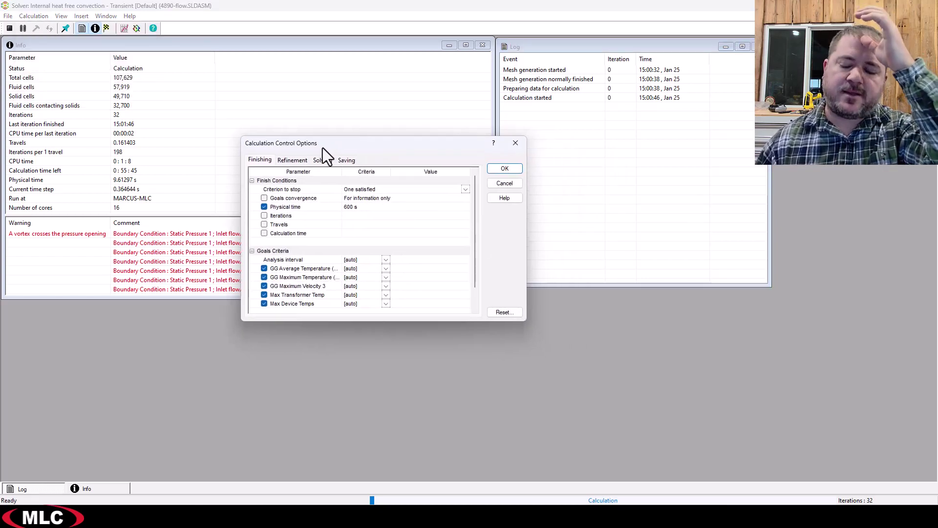
pyautogui.moveTo(324, 148); pyautogui.dragTo(320, 149)
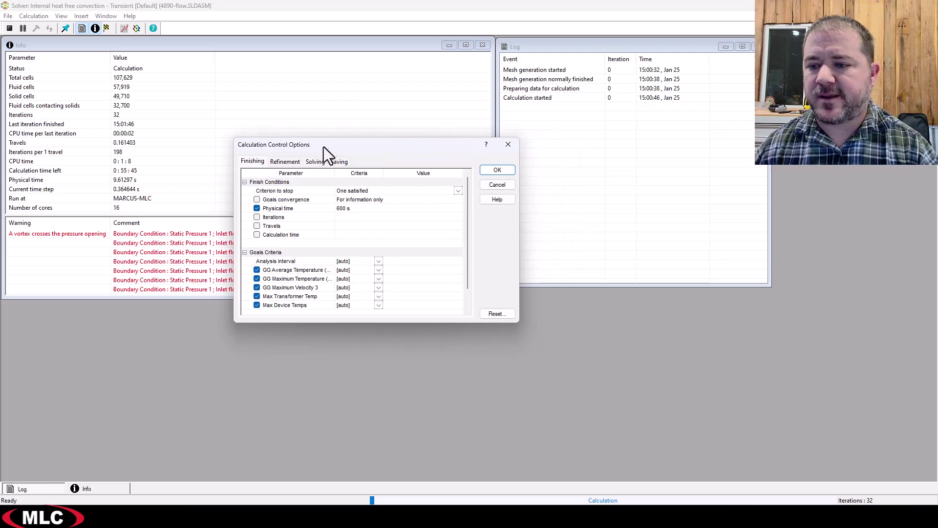
pyautogui.click(338, 162)
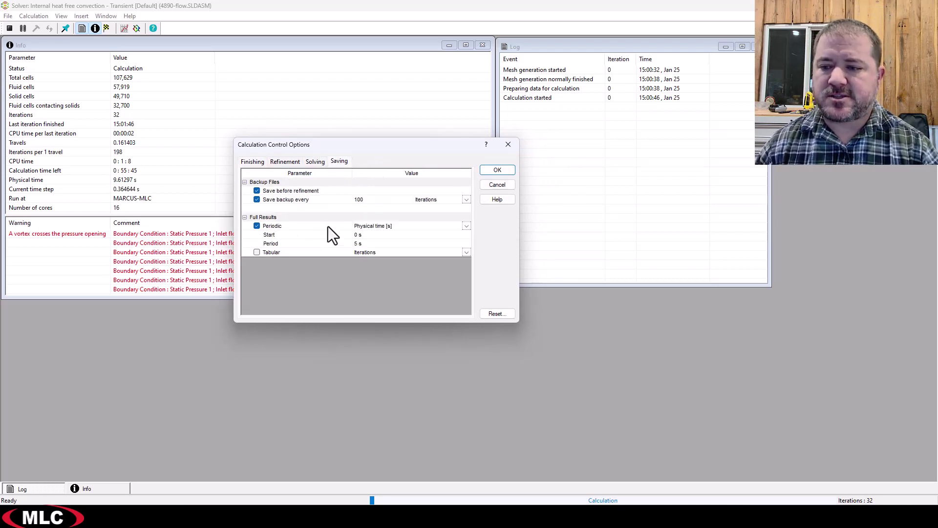
pyautogui.click(313, 162)
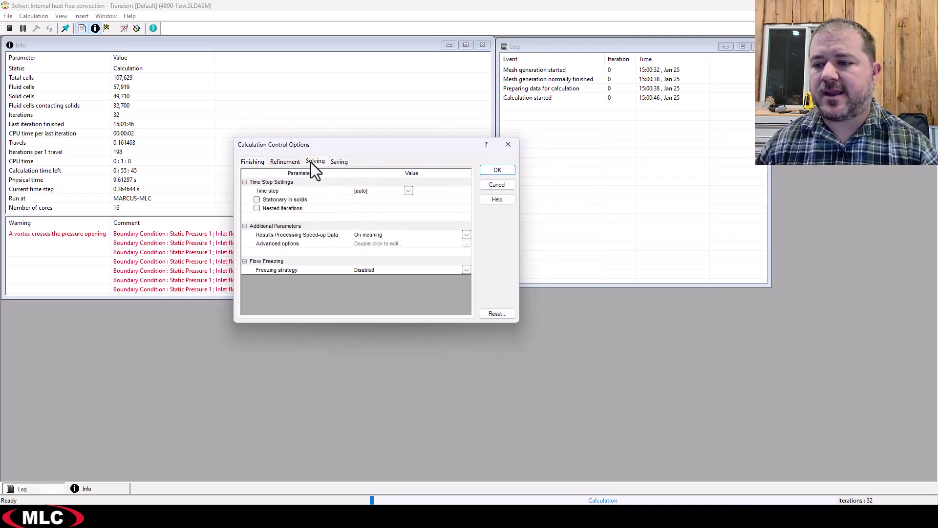
pyautogui.click(288, 163)
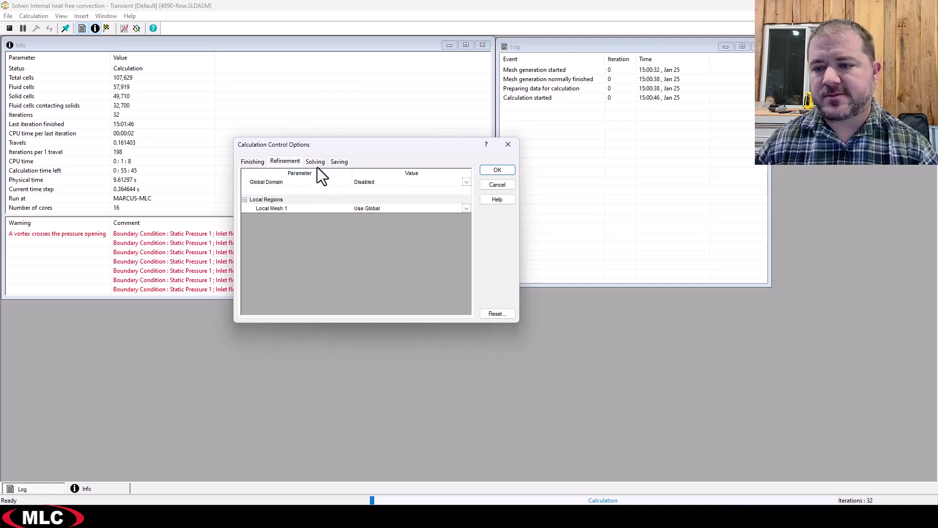
pyautogui.click(508, 144)
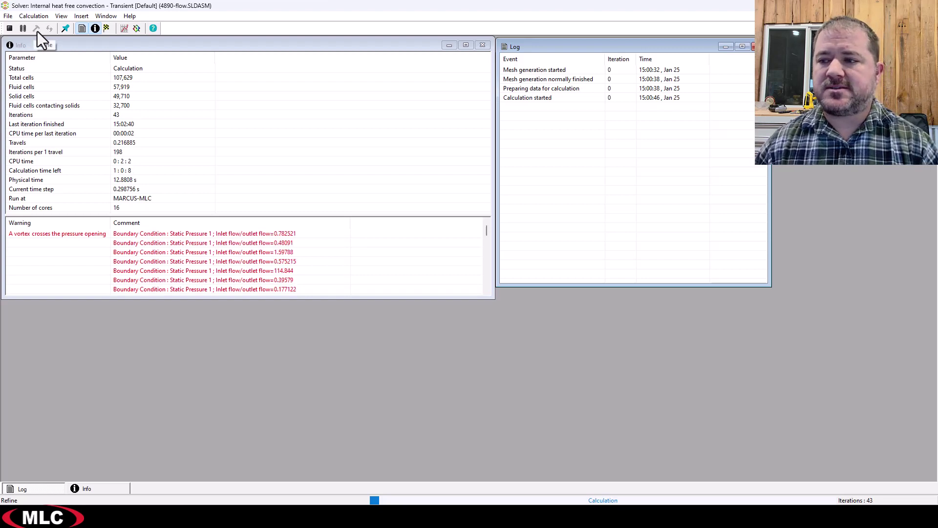
# Set the flow freezing strategy to Periodic in the solver's Calculation Control Options.
pyautogui.click(43, 16)
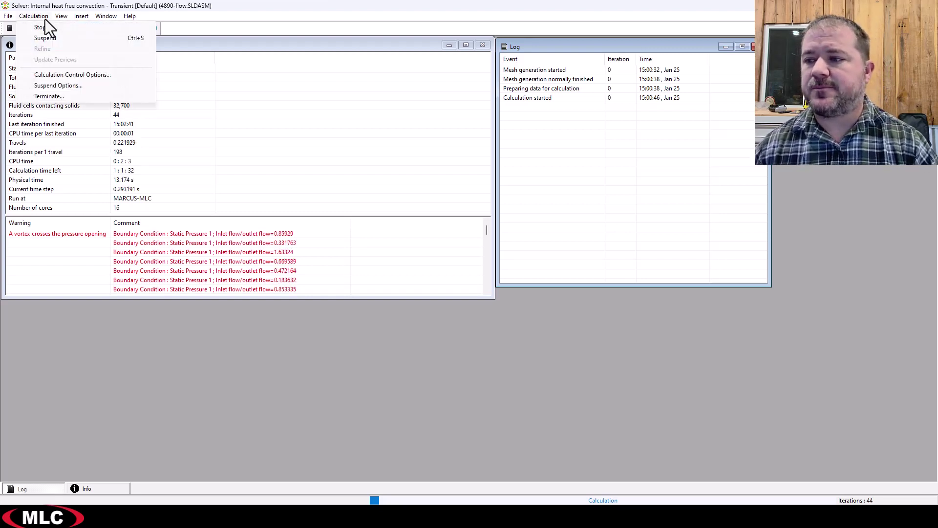
pyautogui.click(62, 74)
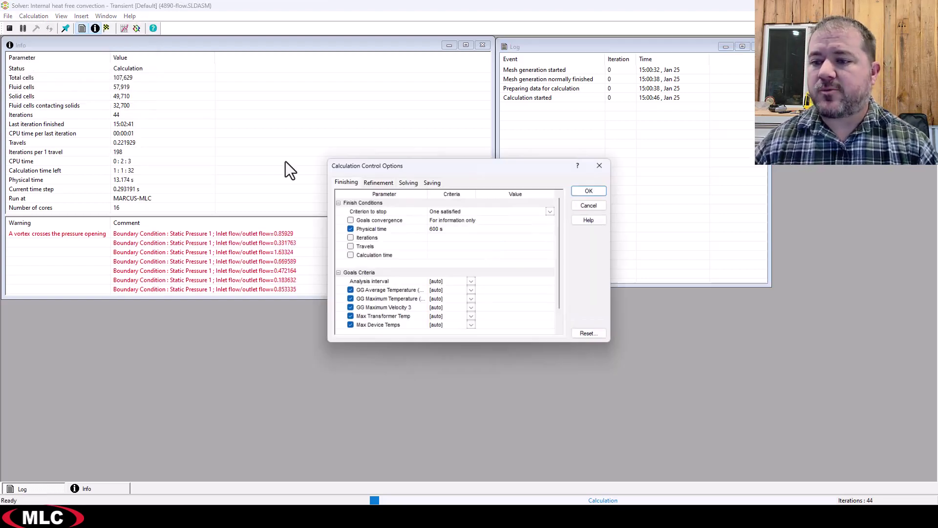
pyautogui.click(379, 182)
pyautogui.click(403, 181)
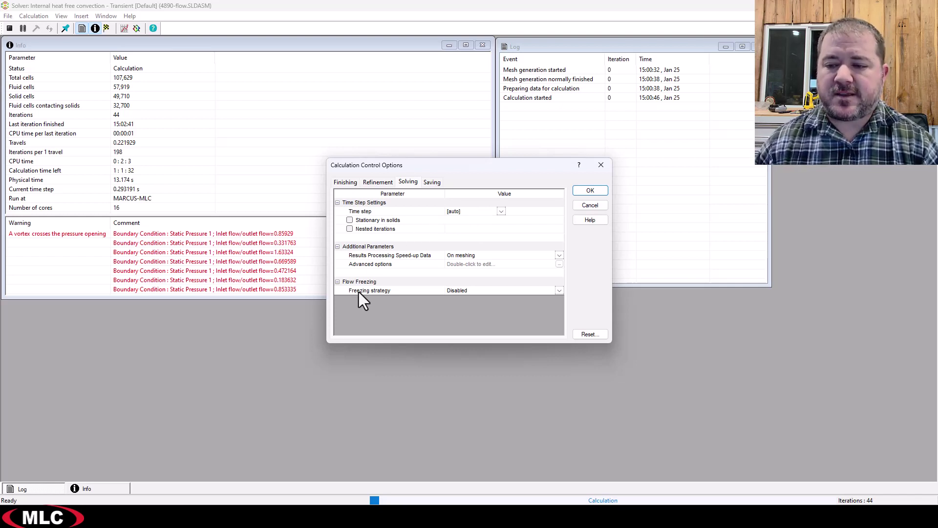
pyautogui.click(468, 293)
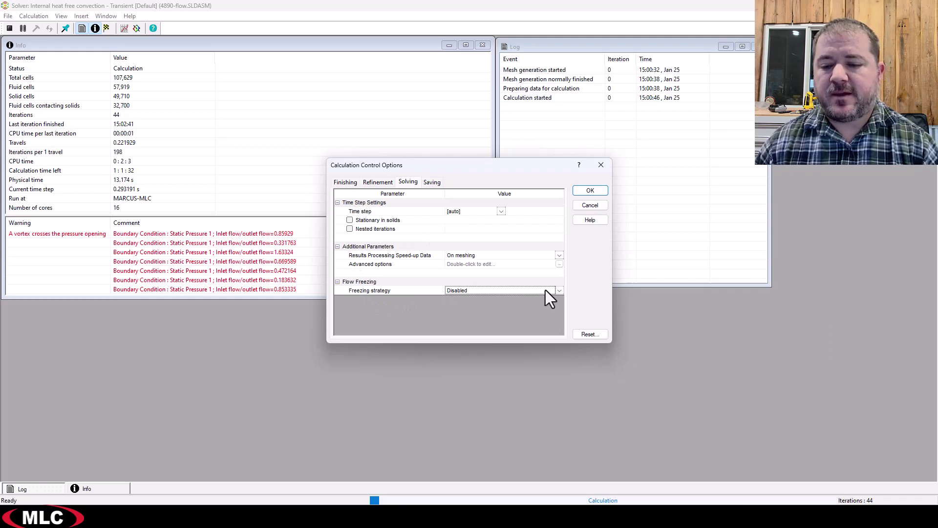
pyautogui.click(559, 291)
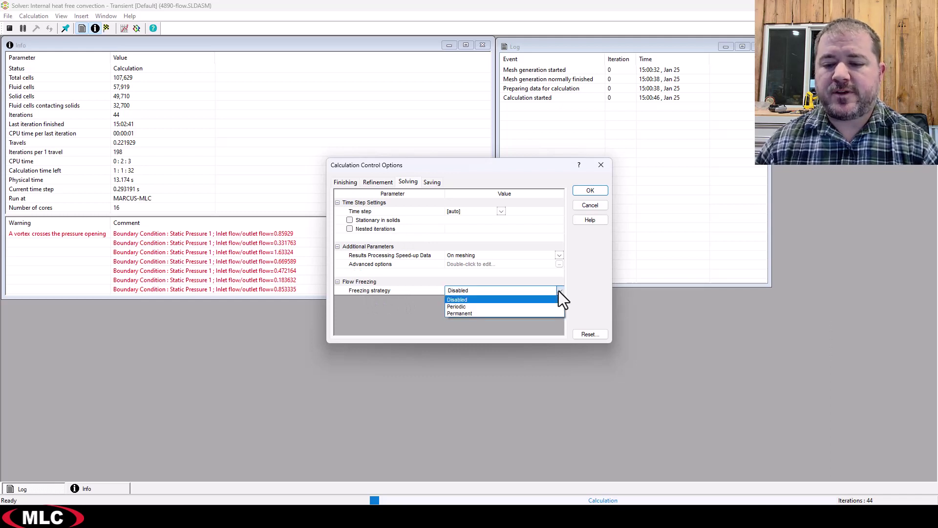
pyautogui.click(471, 309)
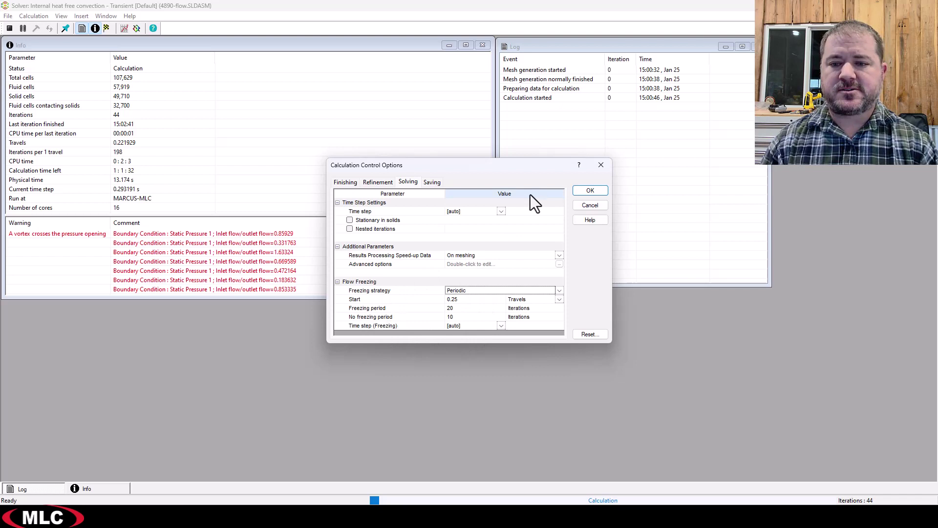
pyautogui.click(590, 191)
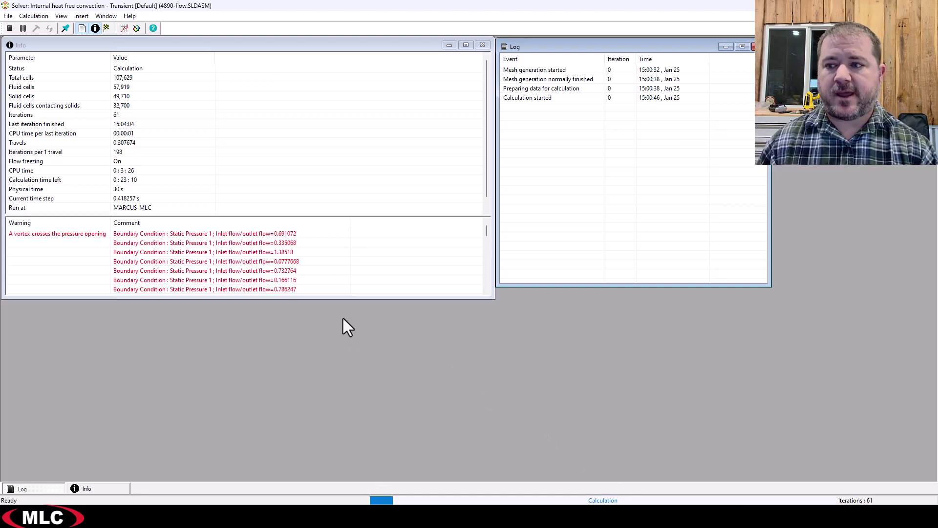
# Insert a Temperature contour preview on the Front Plane with a 0.011 m offset and place it beside the solver info.
pyautogui.click(137, 29)
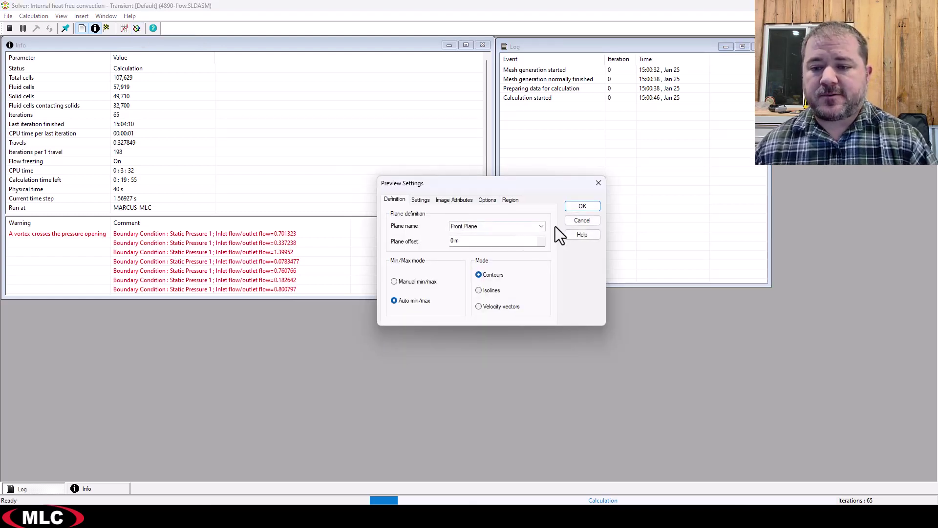
pyautogui.click(541, 239)
pyautogui.click(542, 239)
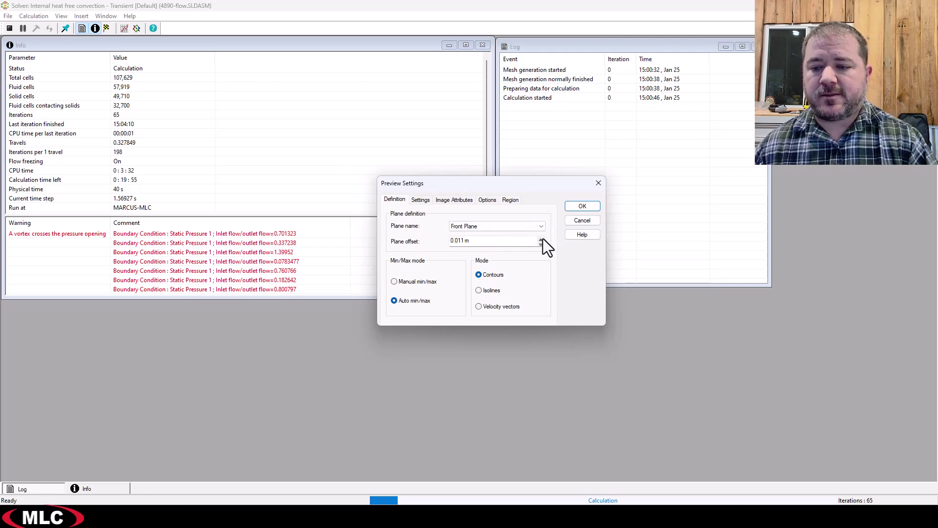
pyautogui.click(420, 200)
pyautogui.click(473, 225)
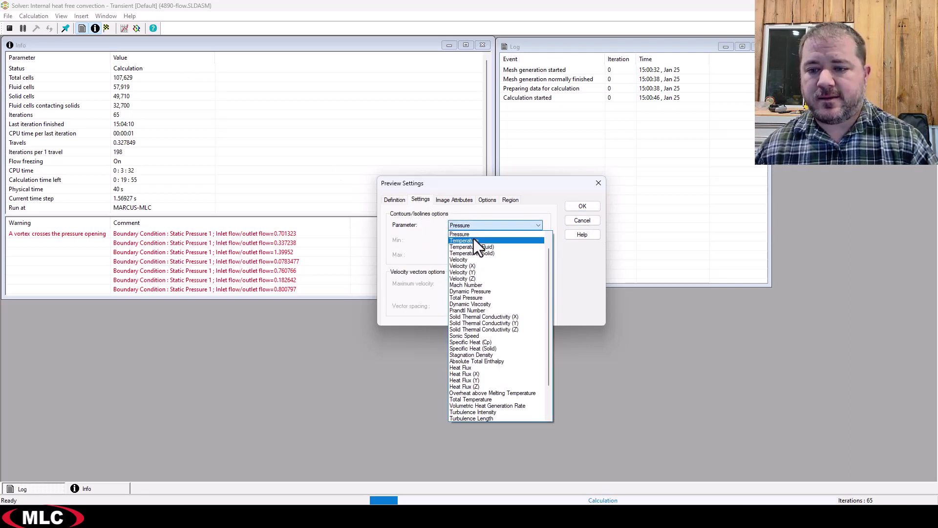
pyautogui.click(473, 239)
pyautogui.click(576, 209)
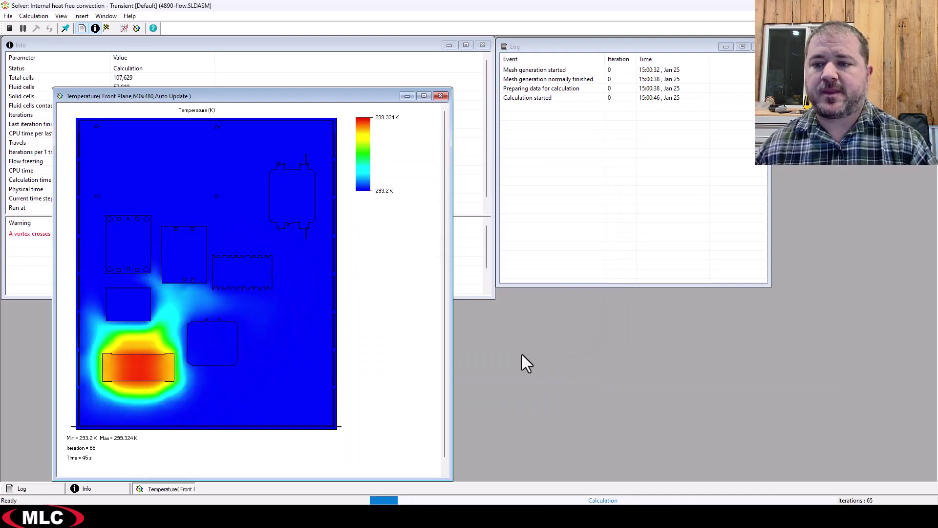
pyautogui.moveTo(297, 96); pyautogui.dragTo(684, 72)
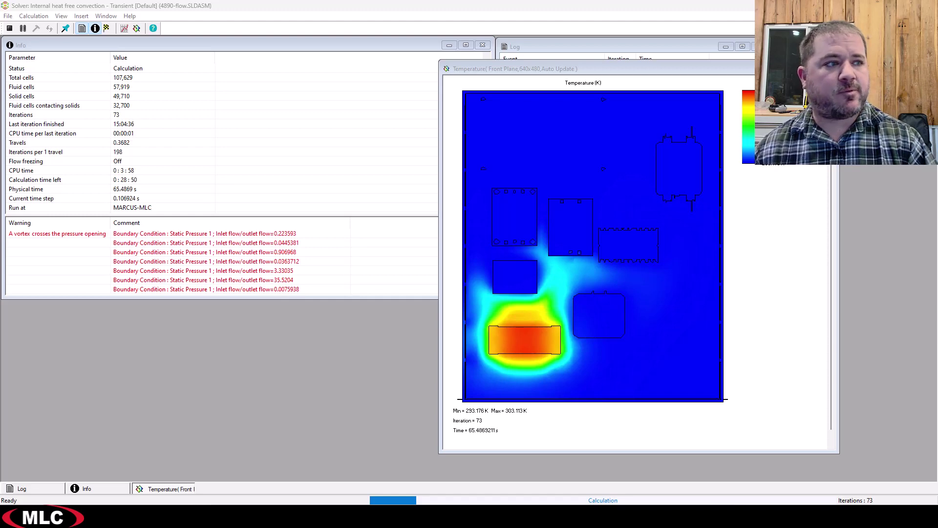
# Switch to Task Manager, check the processor load and CPU performance graph during solving, and move its window away.
pyautogui.hotkey('ctrl', 'shift', 'Escape')
pyautogui.moveTo(734, 152); pyautogui.dragTo(356, 108)
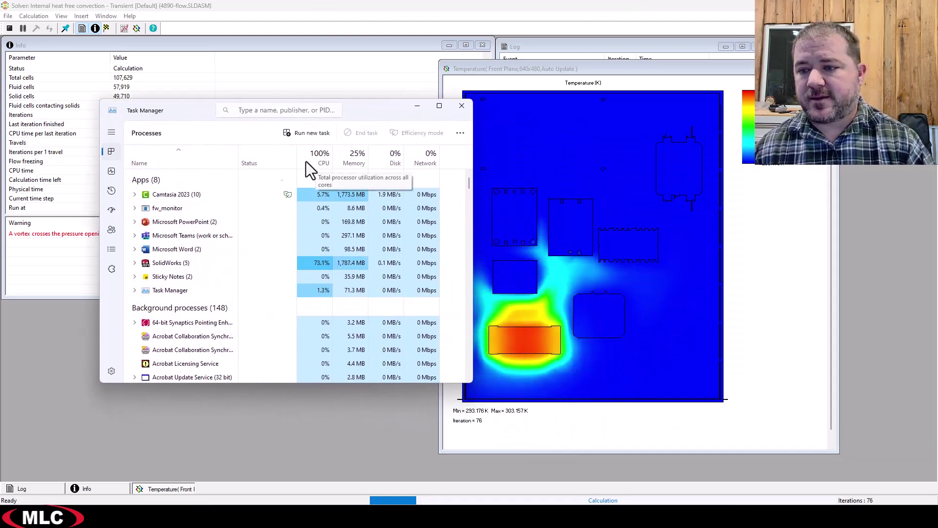
pyautogui.hotkey('ctrl', 'Tab')
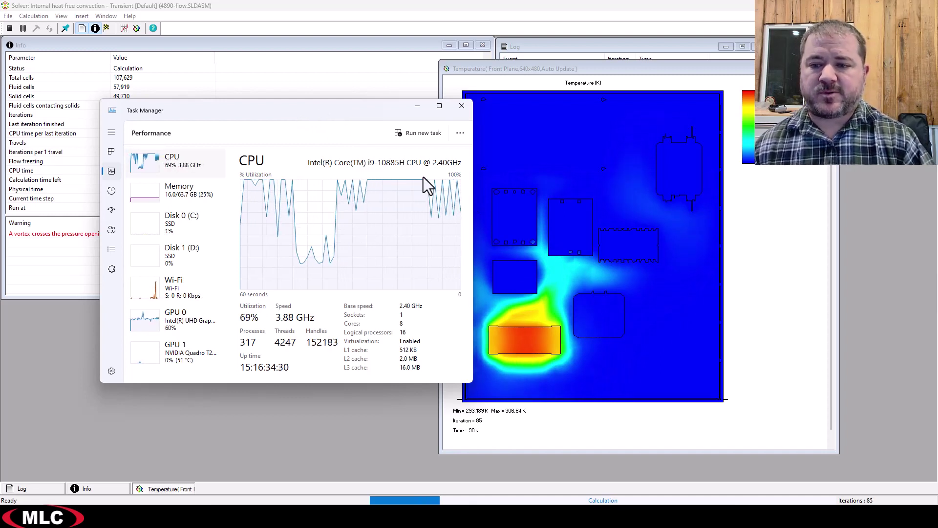
pyautogui.moveTo(356, 116); pyautogui.dragTo(937, 141)
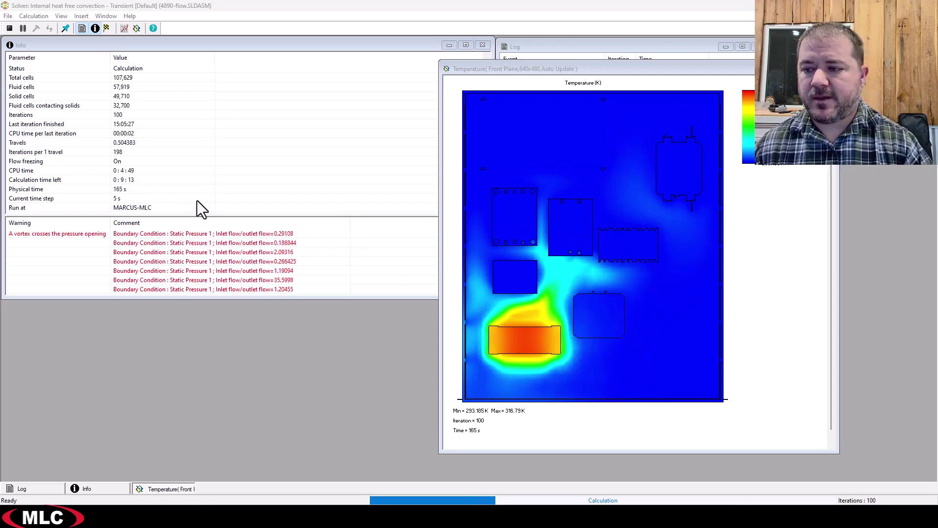
# Stop the running calculation and save its results.
pyautogui.click(12, 27)
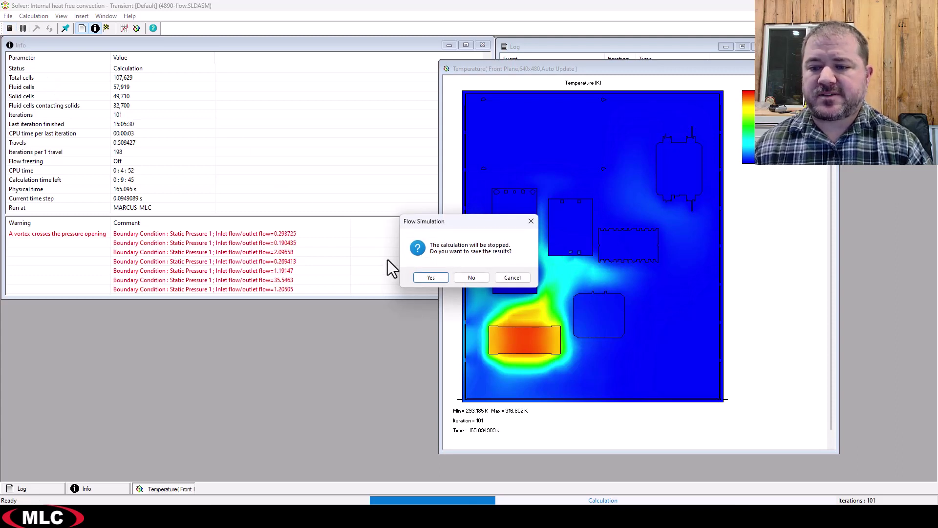
pyautogui.click(431, 277)
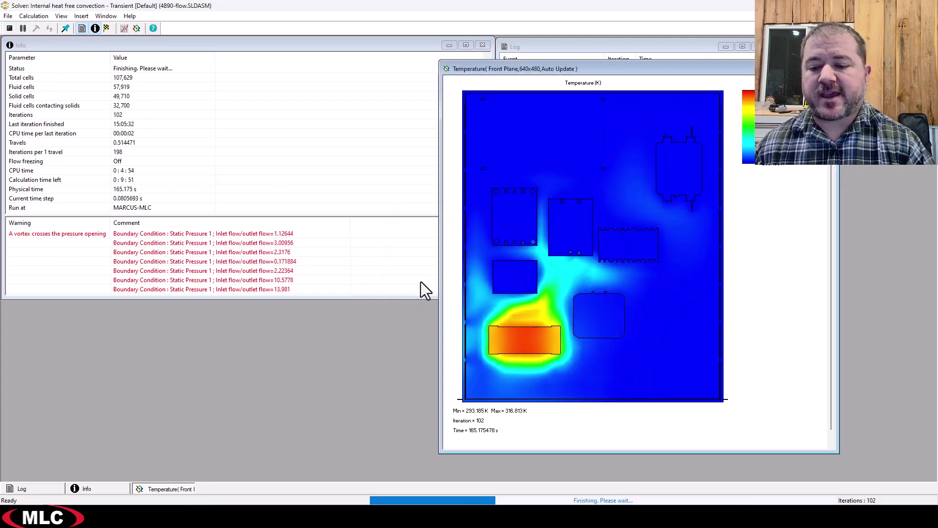